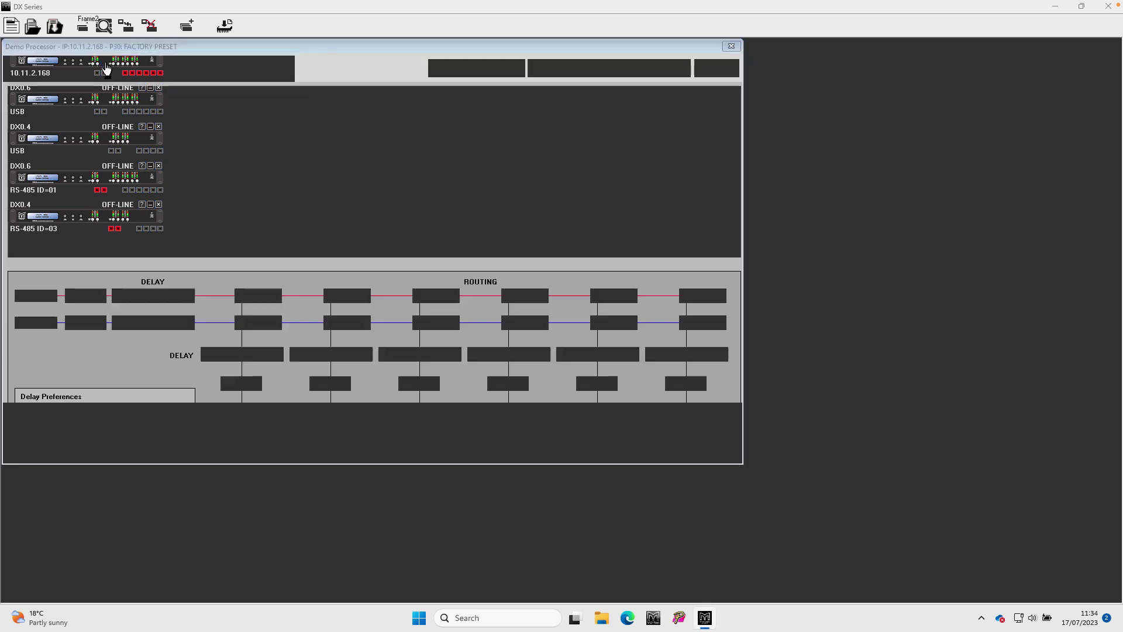
Move the Demo Processor window to the centre to show its Routing & Delay view.
drag(230, 49, 456, 92)
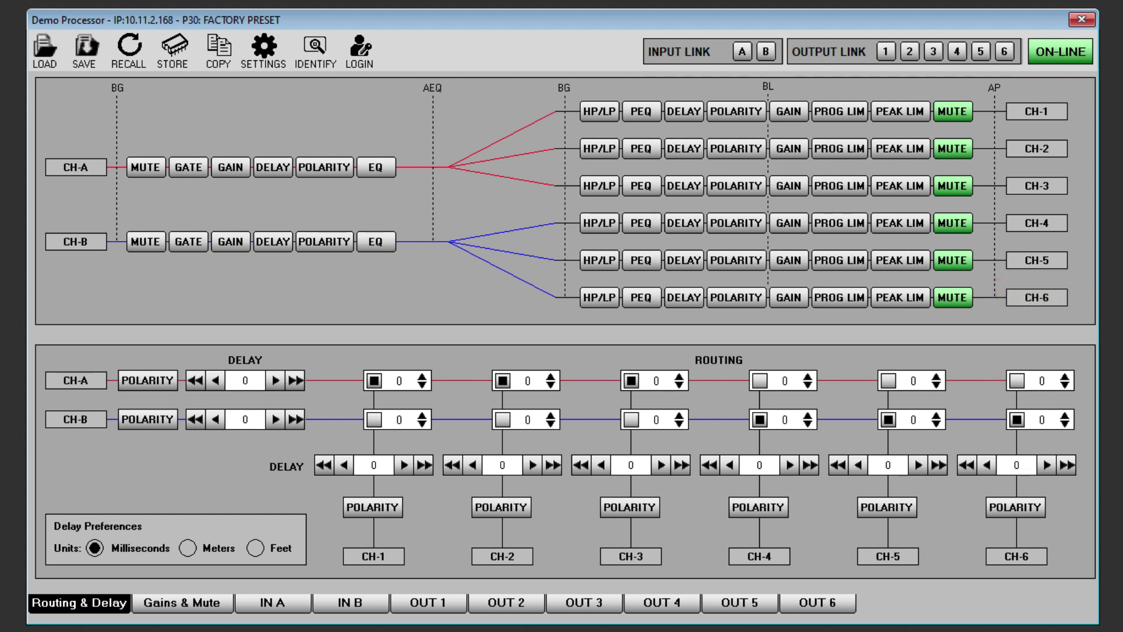
Load the Subwoofers preset 'SXC118 Front Large FR.chn' onto OUT 1.
click(420, 606)
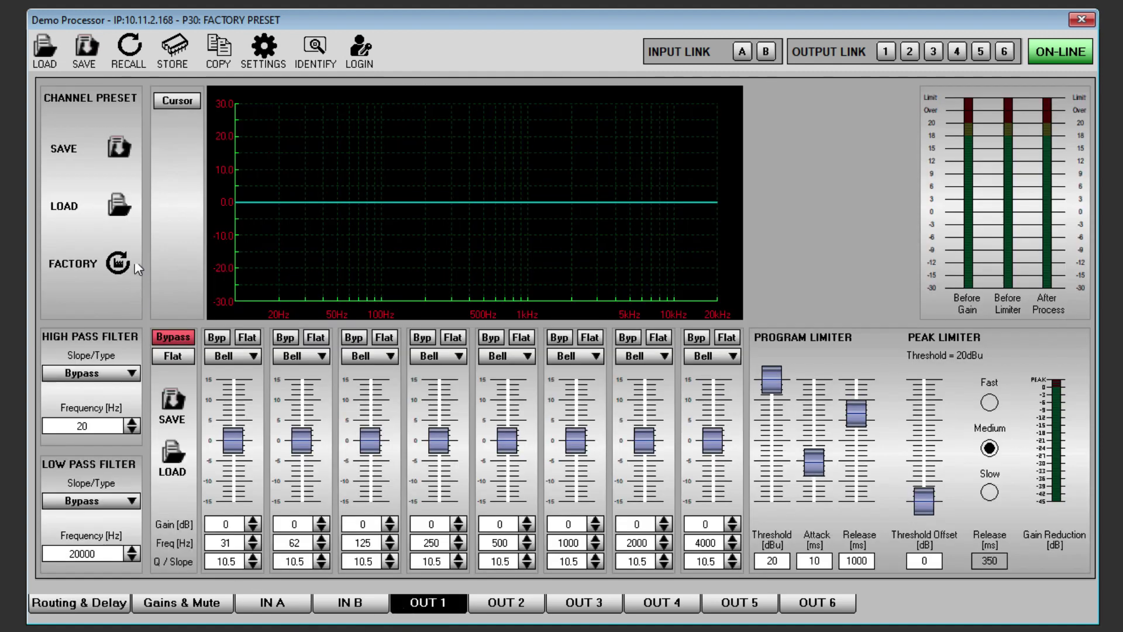
click(117, 206)
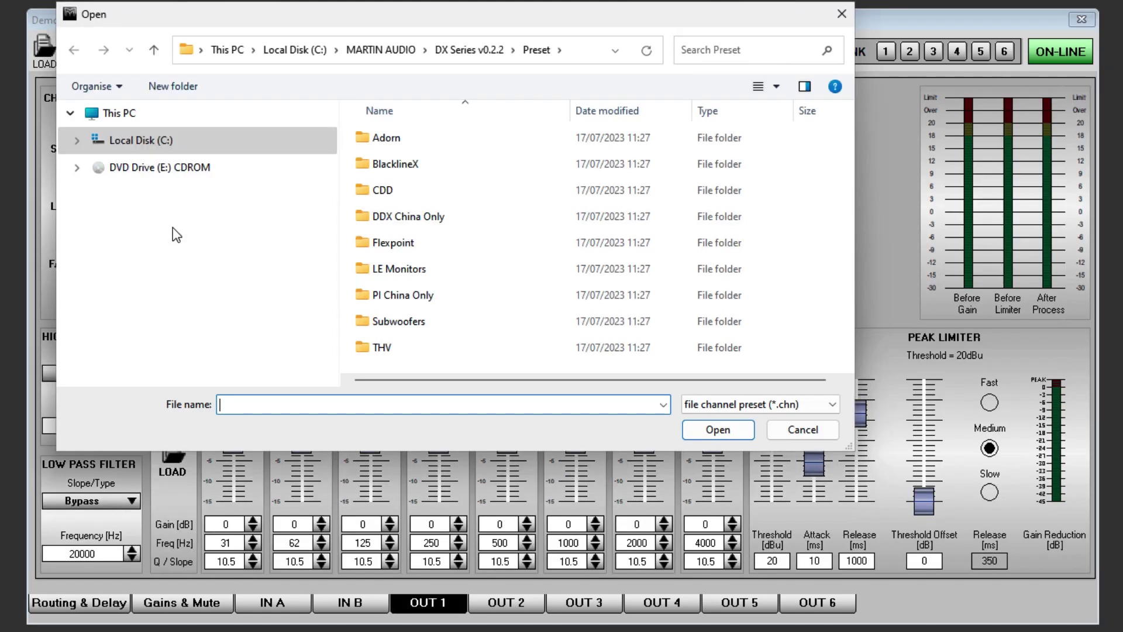
double_click(384, 322)
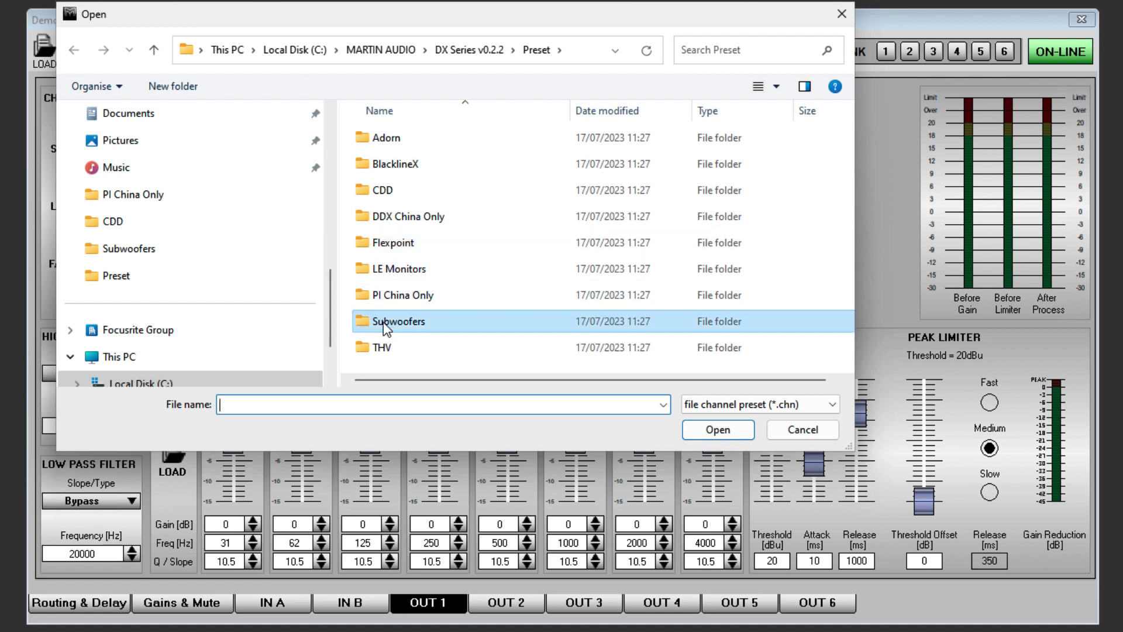
scroll(402, 306, down, 5)
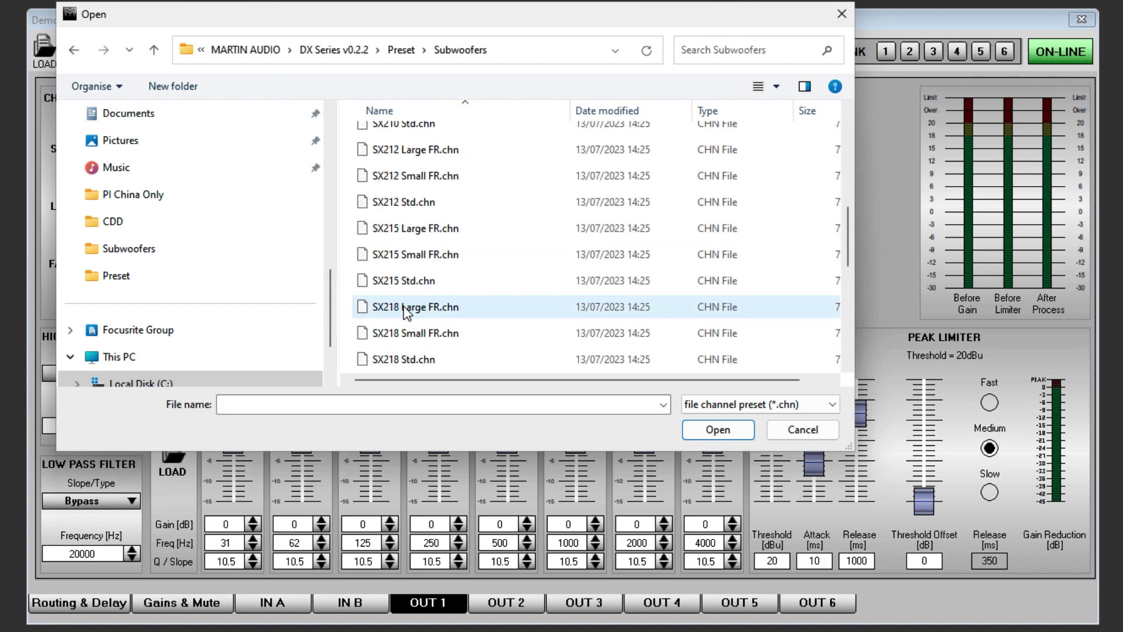
scroll(403, 306, down, 4)
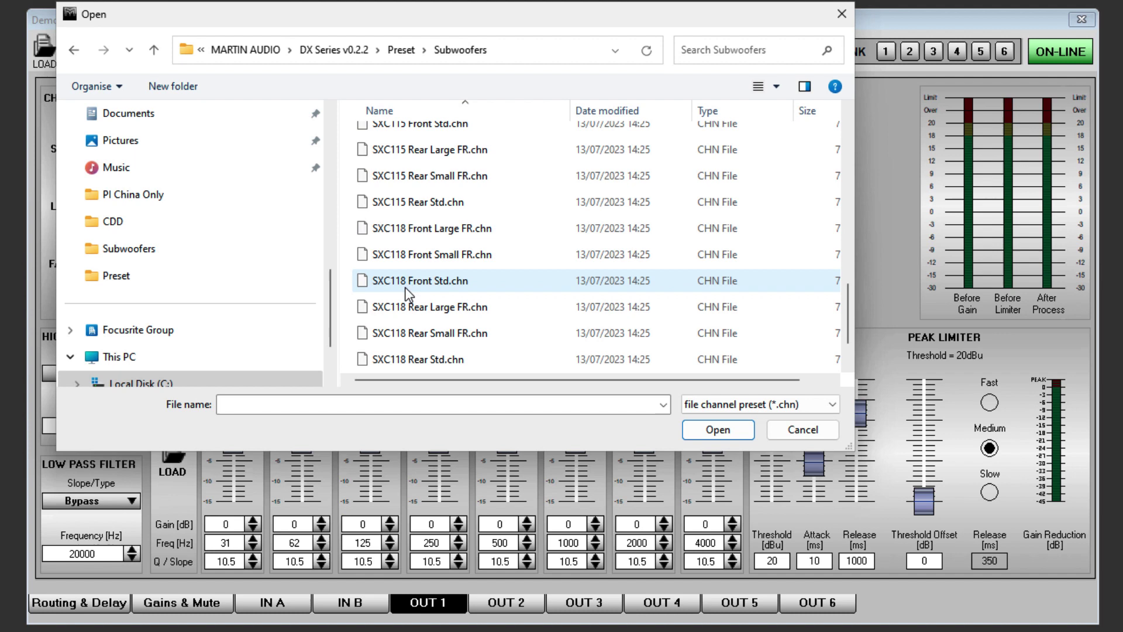
click(419, 226)
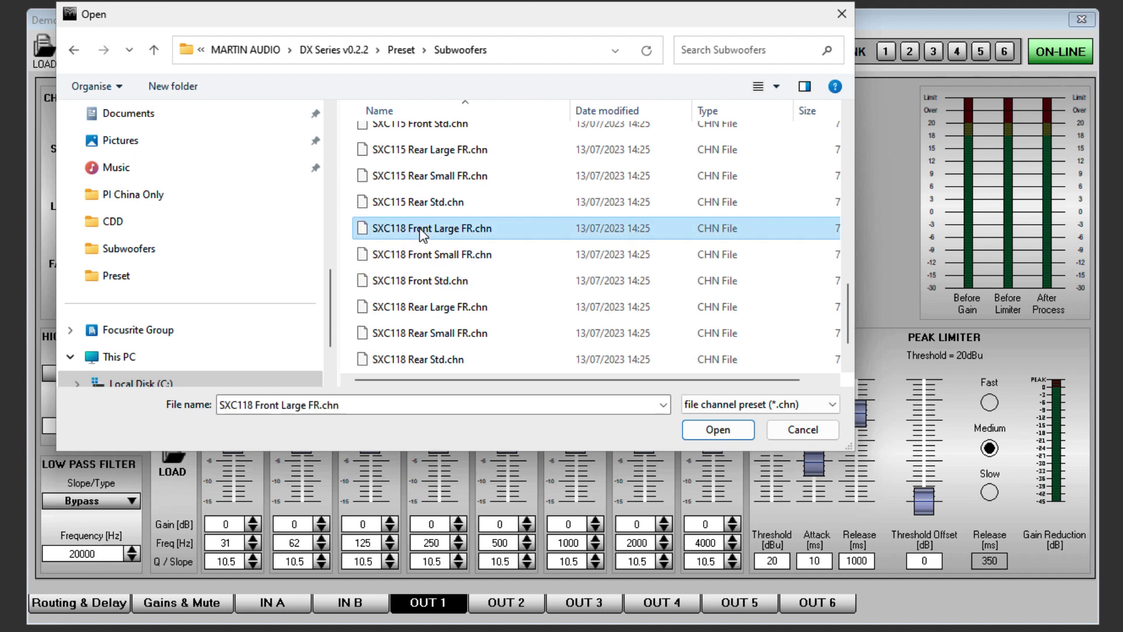
click(695, 430)
click(695, 427)
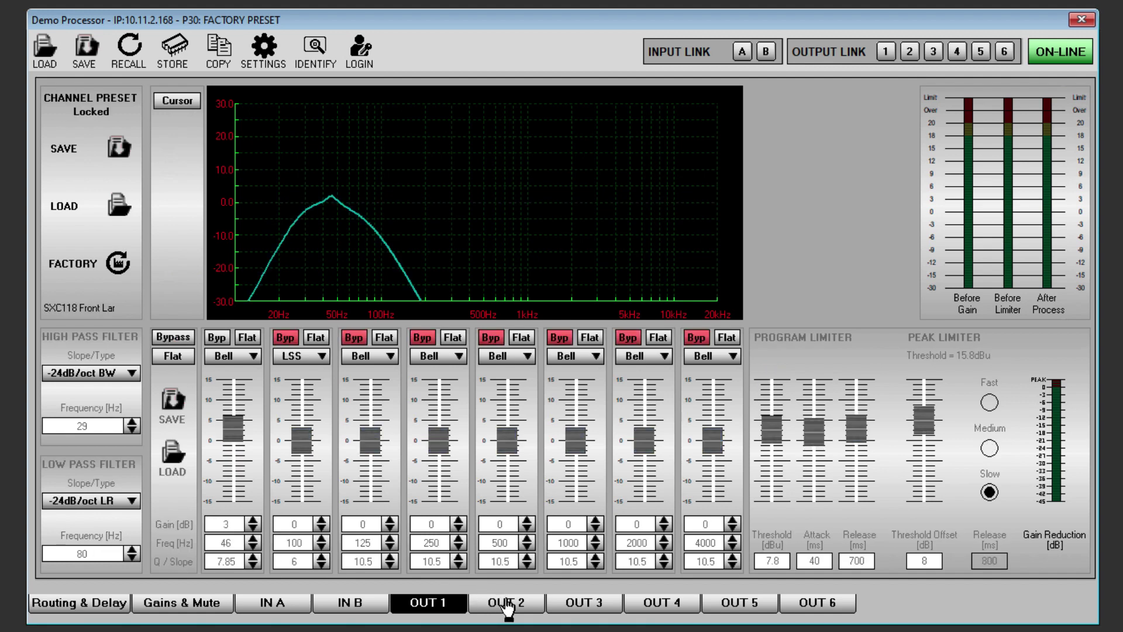
Load the Subwoofers preset 'SXC118 Rear Large FR.chn' onto OUT 2.
click(498, 603)
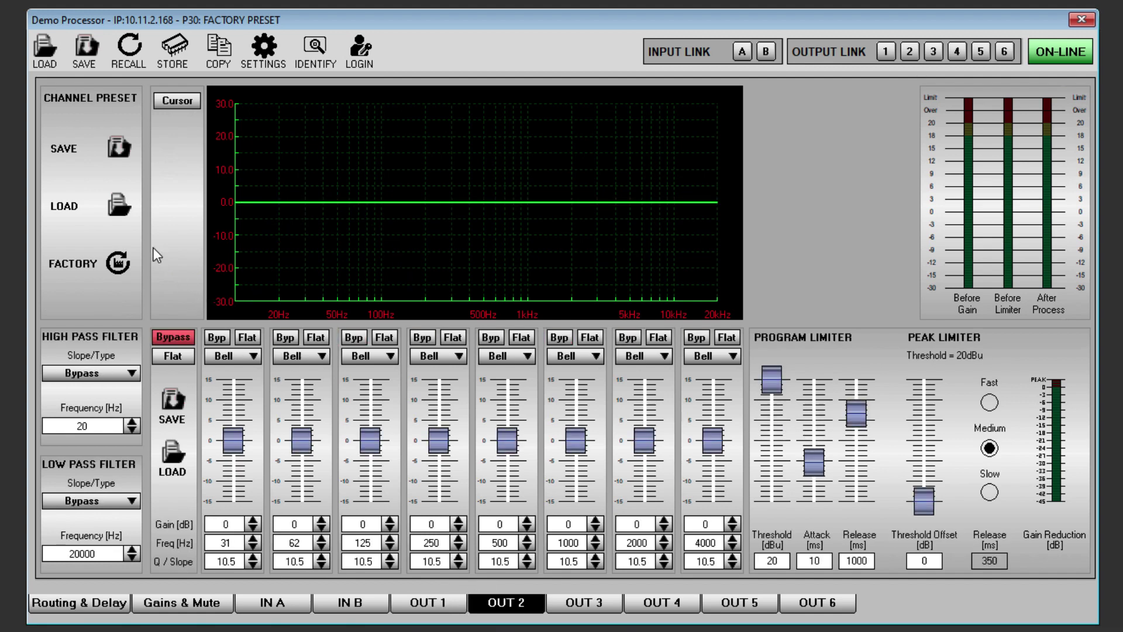
click(119, 206)
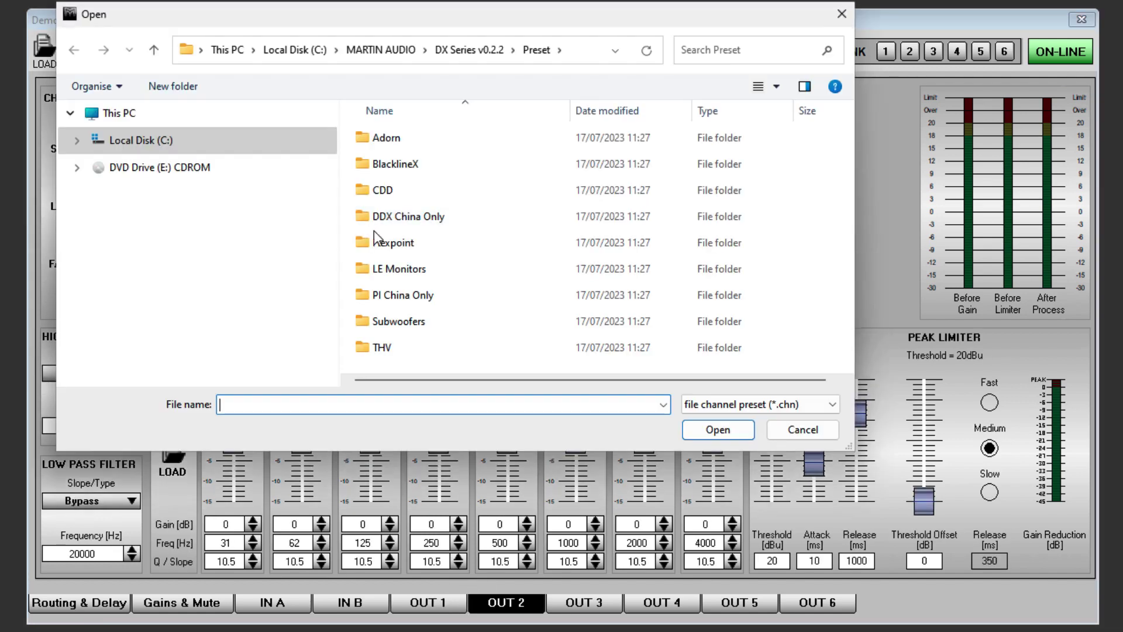
double_click(393, 328)
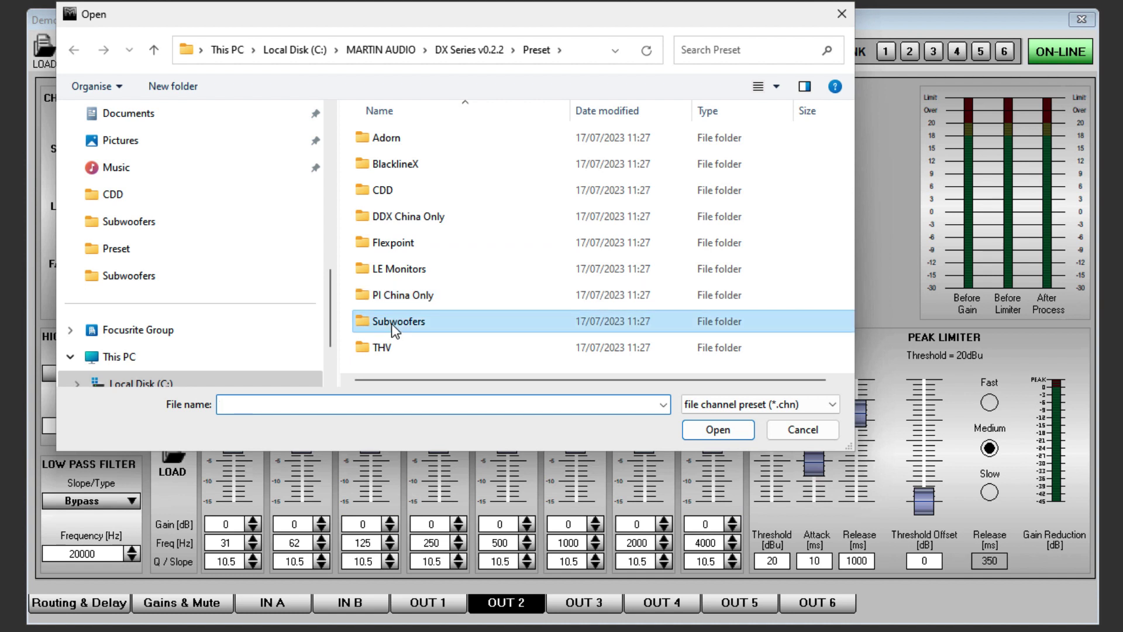
scroll(392, 326, down, 5)
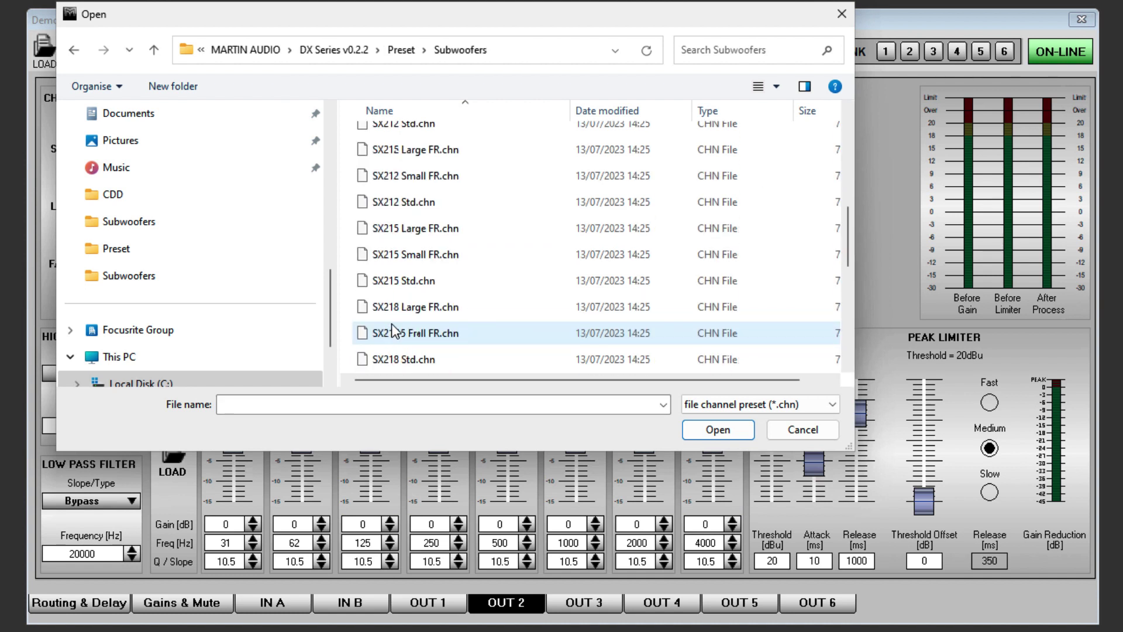
scroll(391, 324, down, 3)
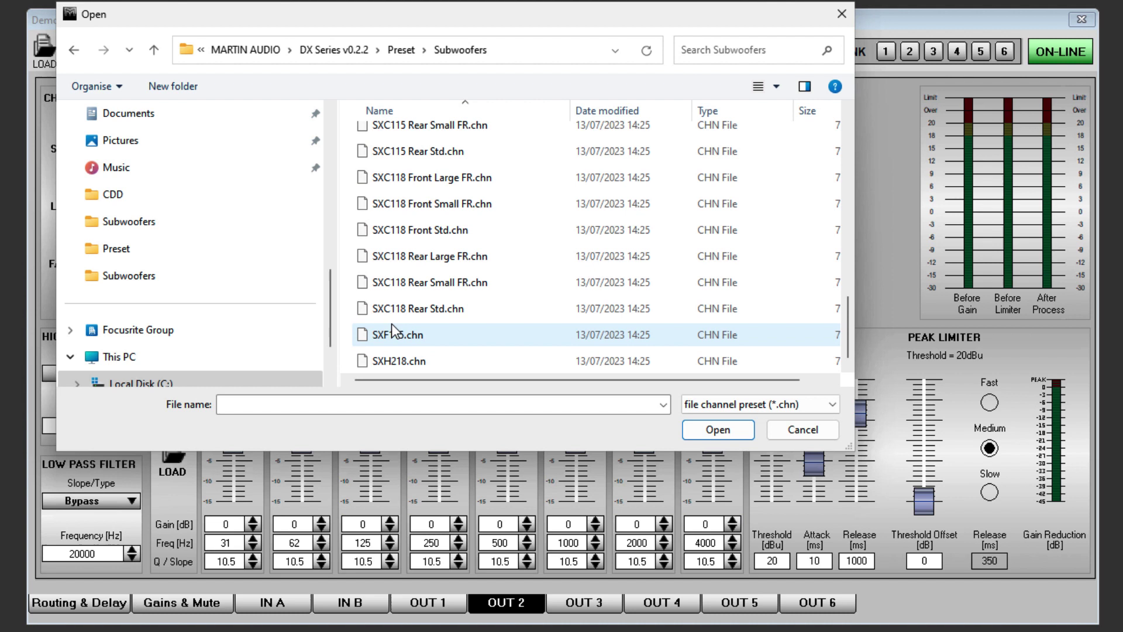
click(413, 255)
click(694, 430)
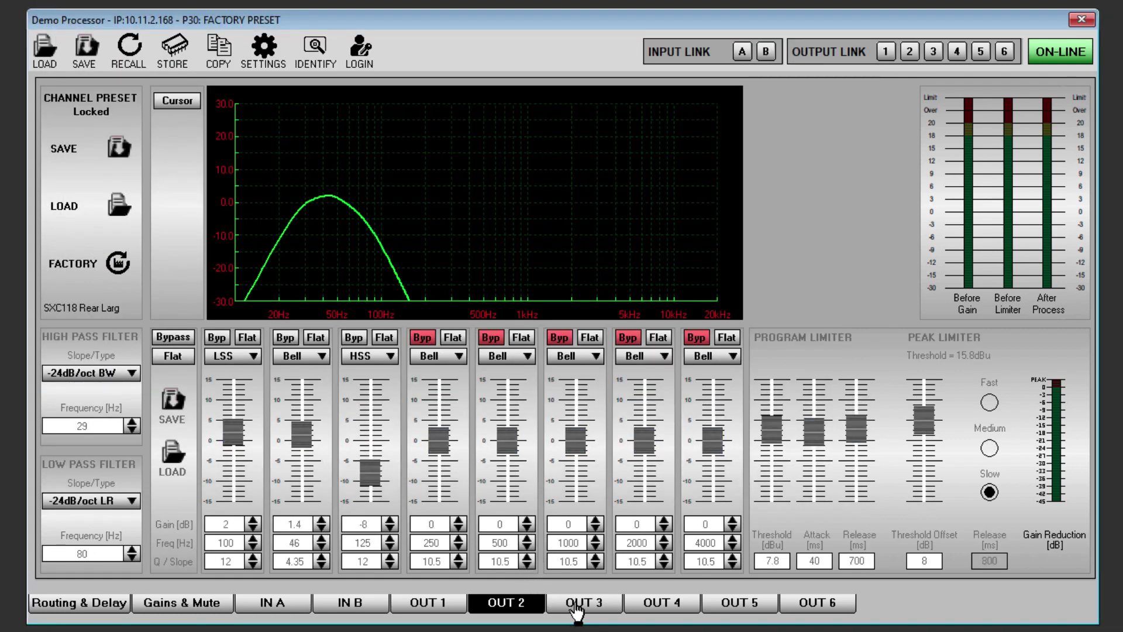
Link OUT 4 to OUT 3 and load the CDD preset 'CDD15 HP.chn' onto them.
click(576, 608)
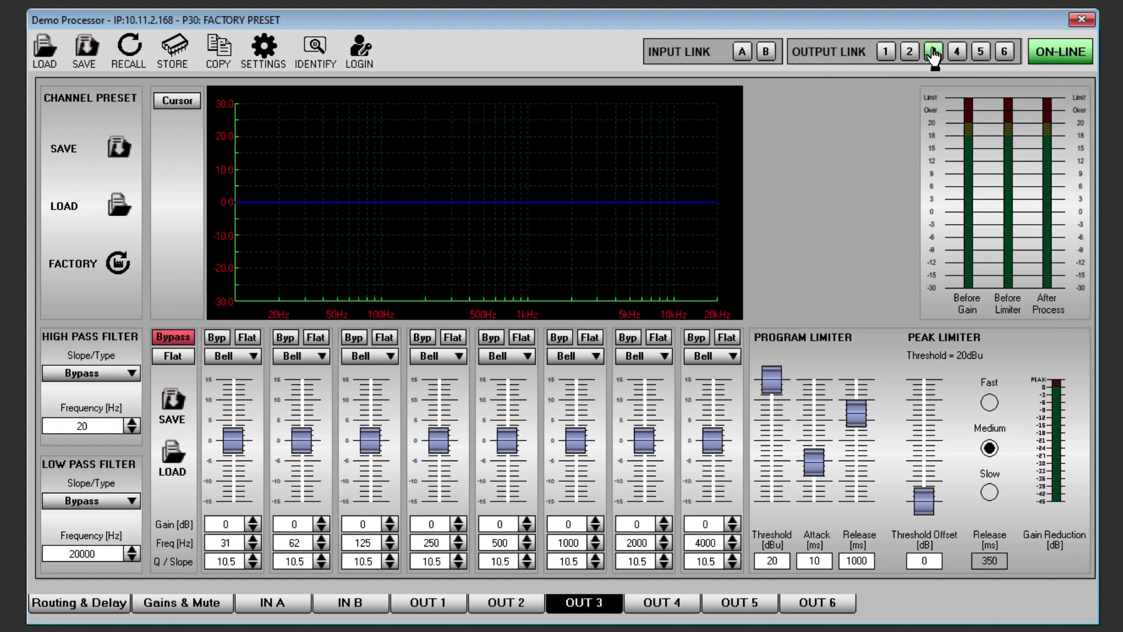
click(957, 51)
click(117, 206)
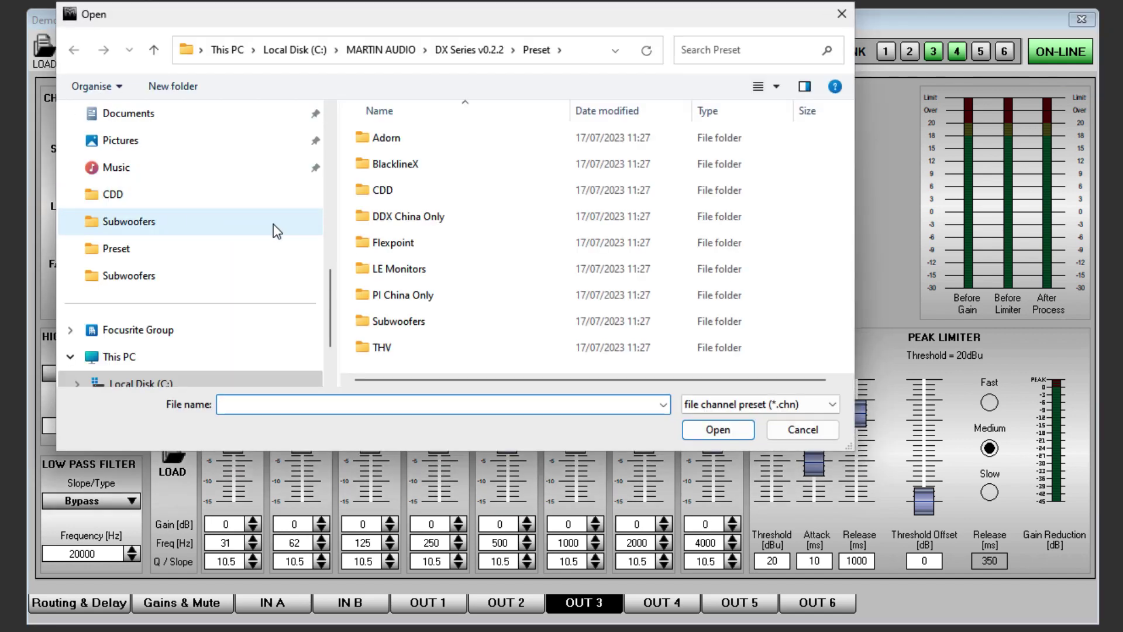
double_click(373, 190)
scroll(432, 254, down, 1)
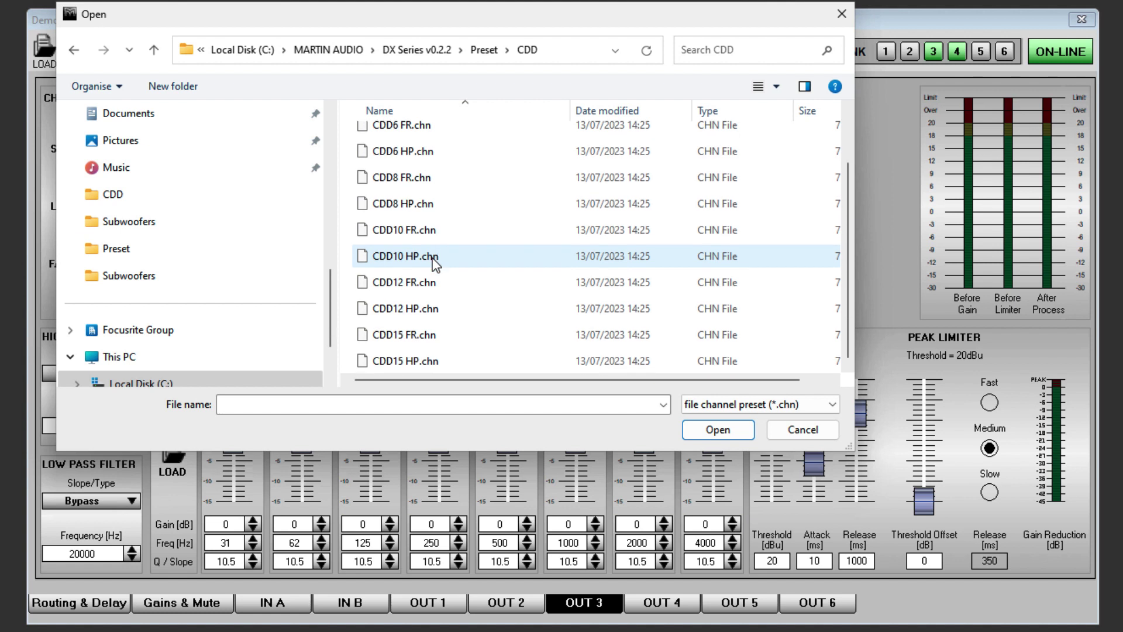
click(391, 360)
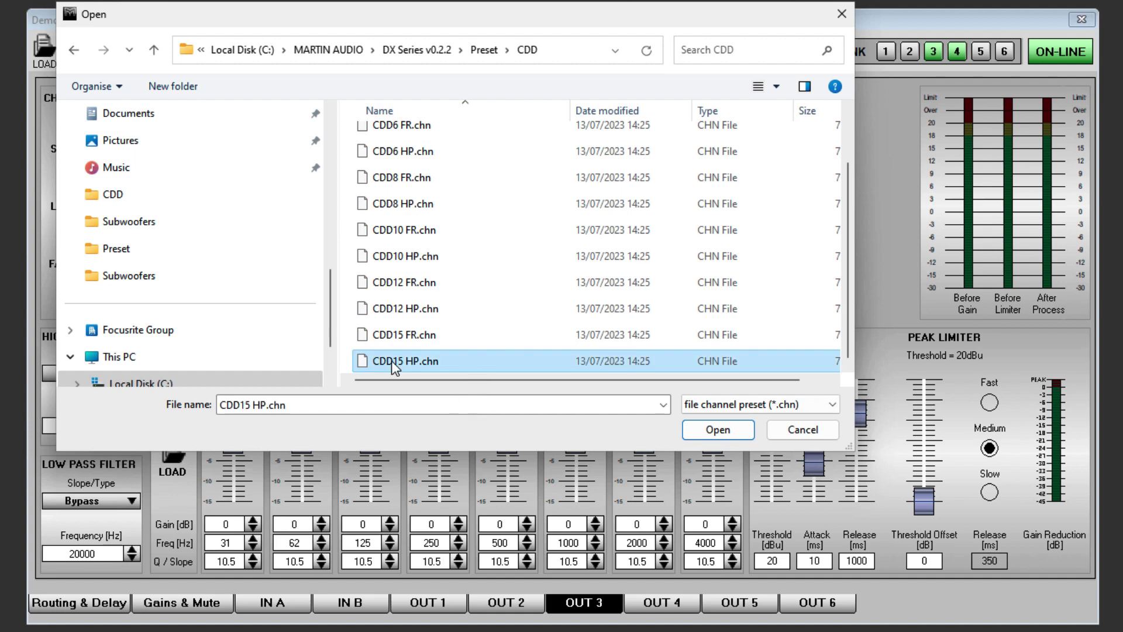
click(723, 435)
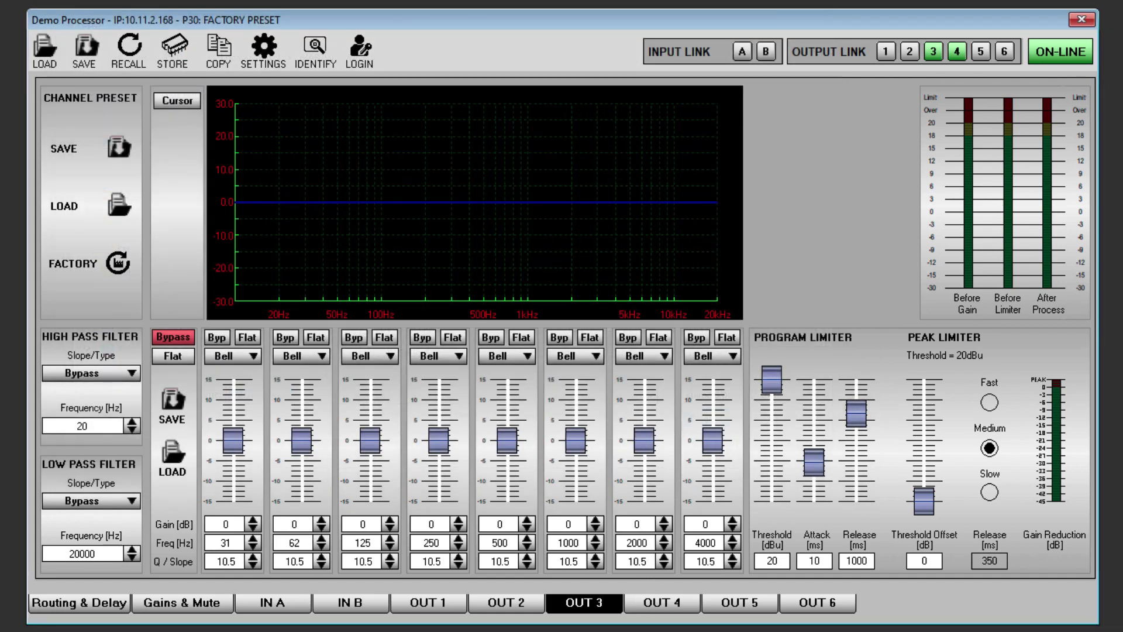
Load the CDD preset 'CDD6 HP.chn' onto OUT 5.
click(658, 605)
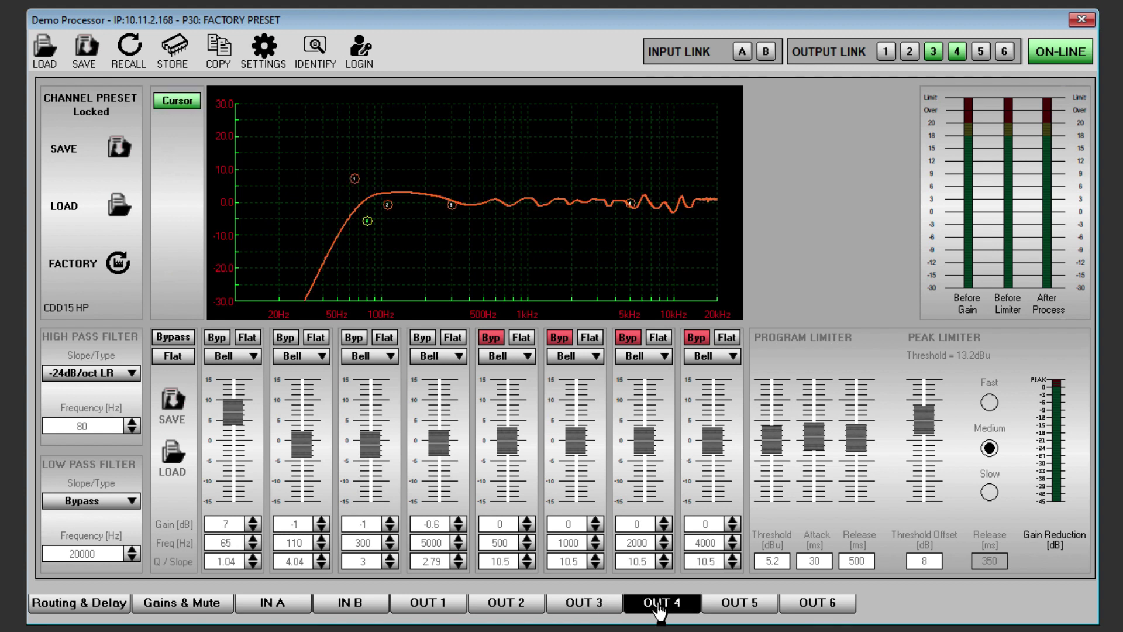
click(728, 609)
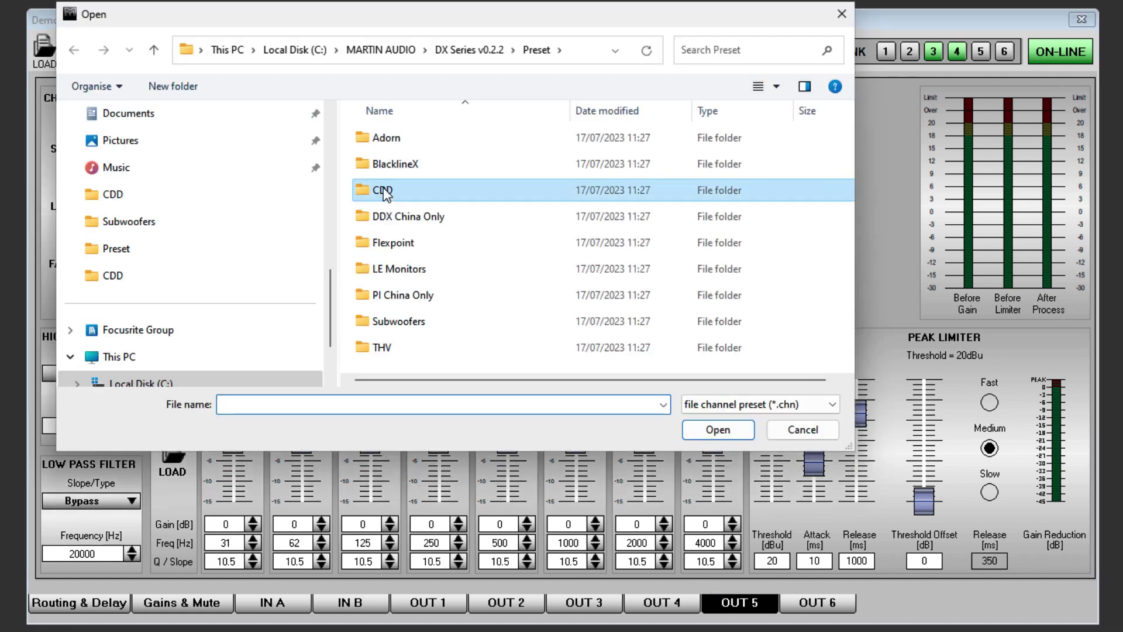
double_click(447, 188)
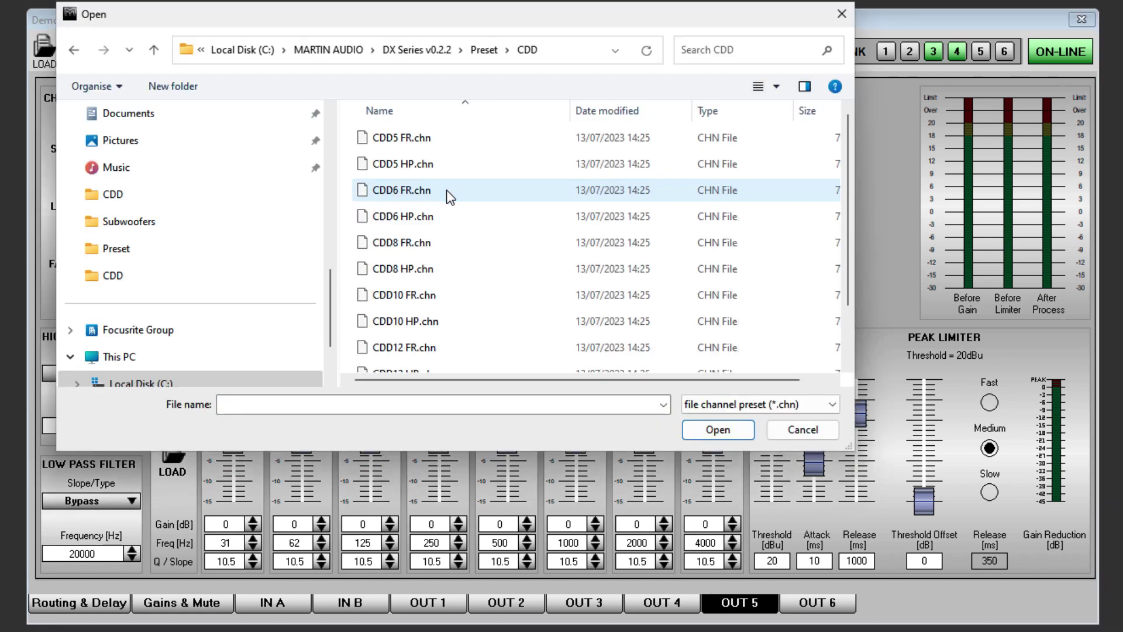
click(414, 216)
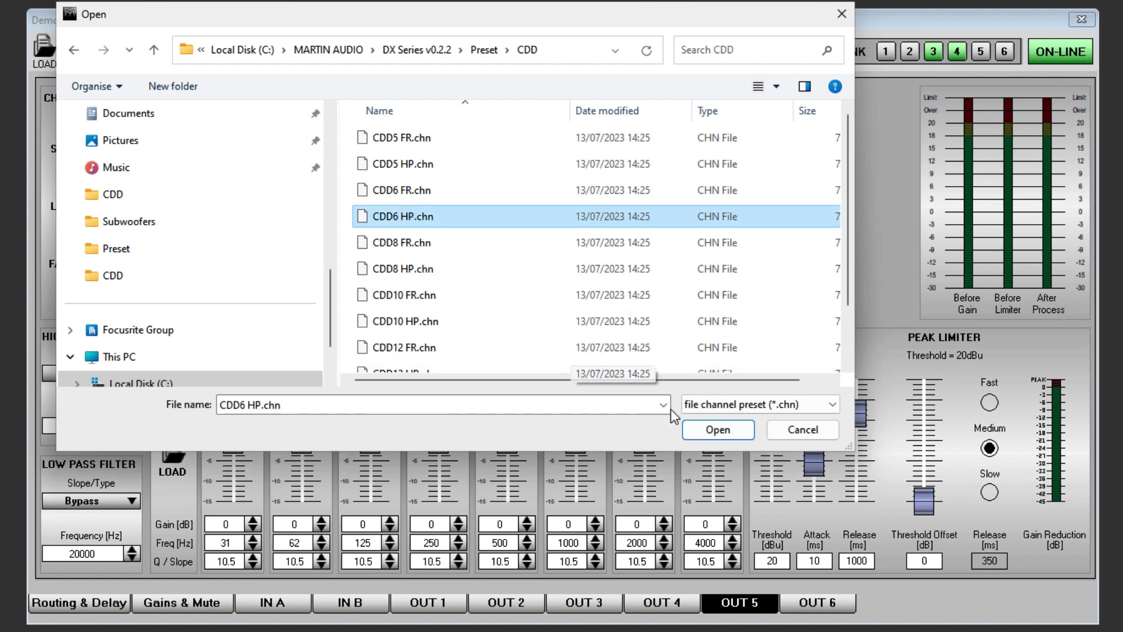
click(696, 430)
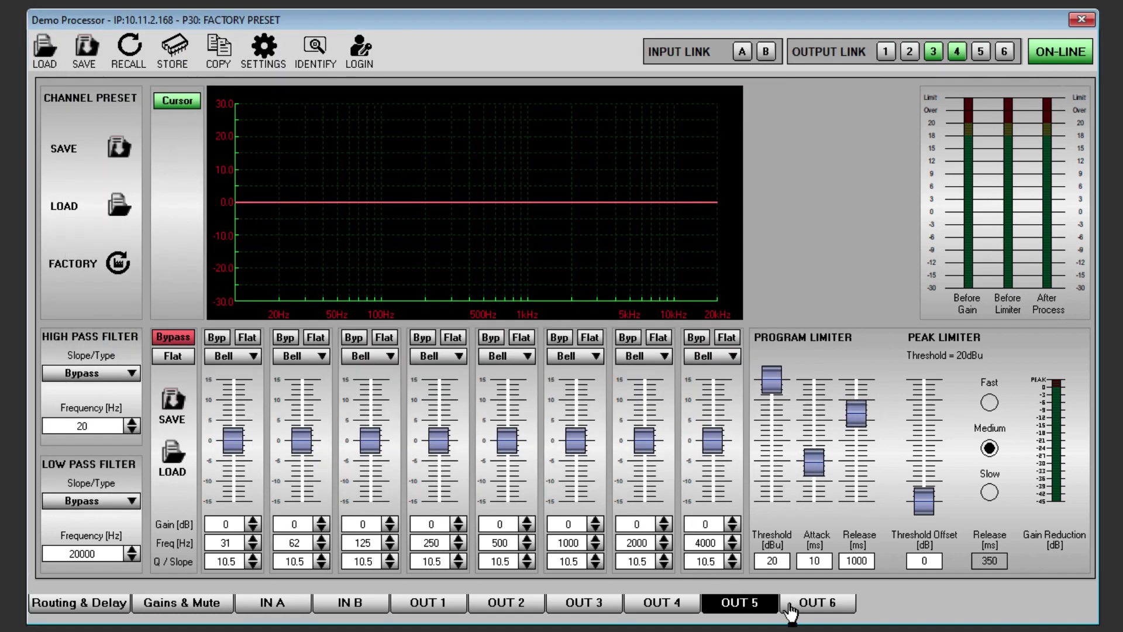
Load the Flexpoint preset 'FP8 HP.chn' onto OUT 6.
click(796, 606)
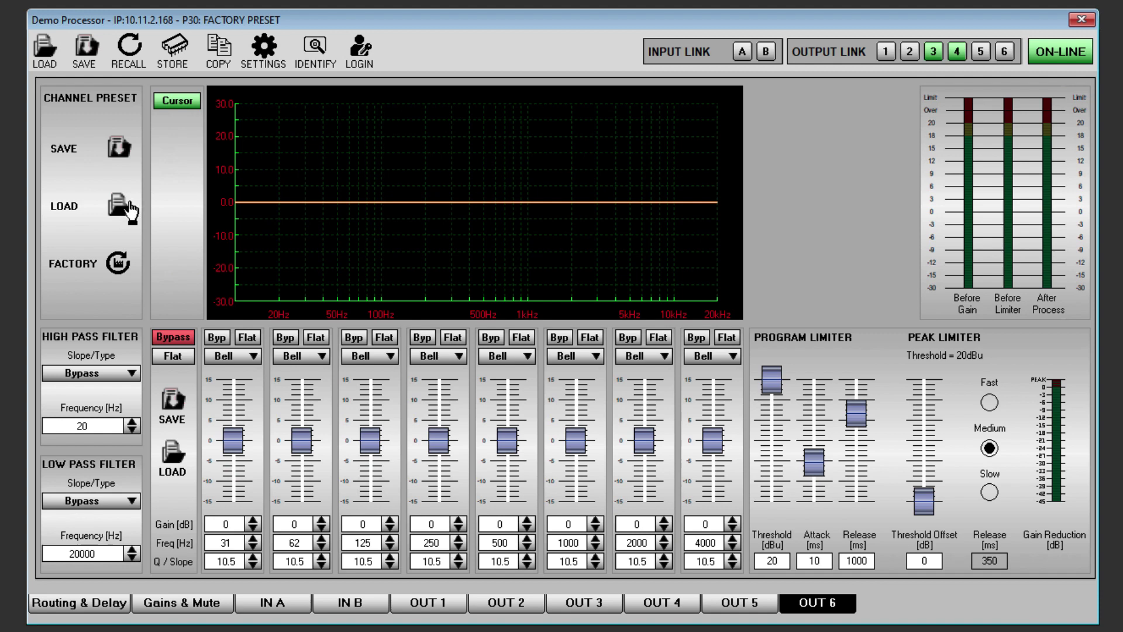
click(129, 204)
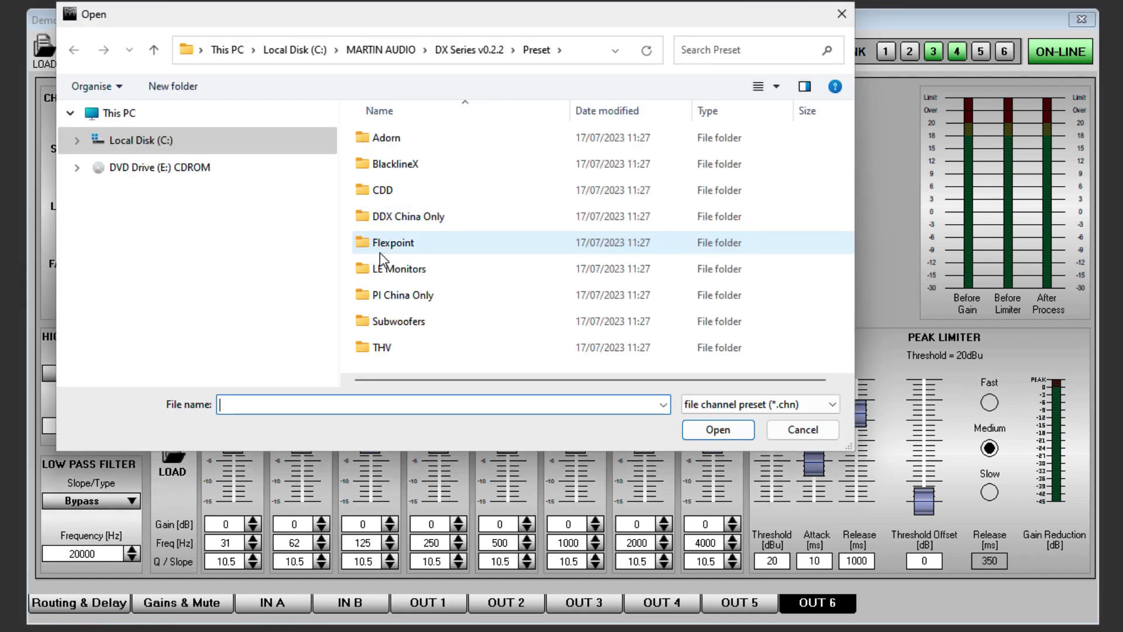
double_click(381, 250)
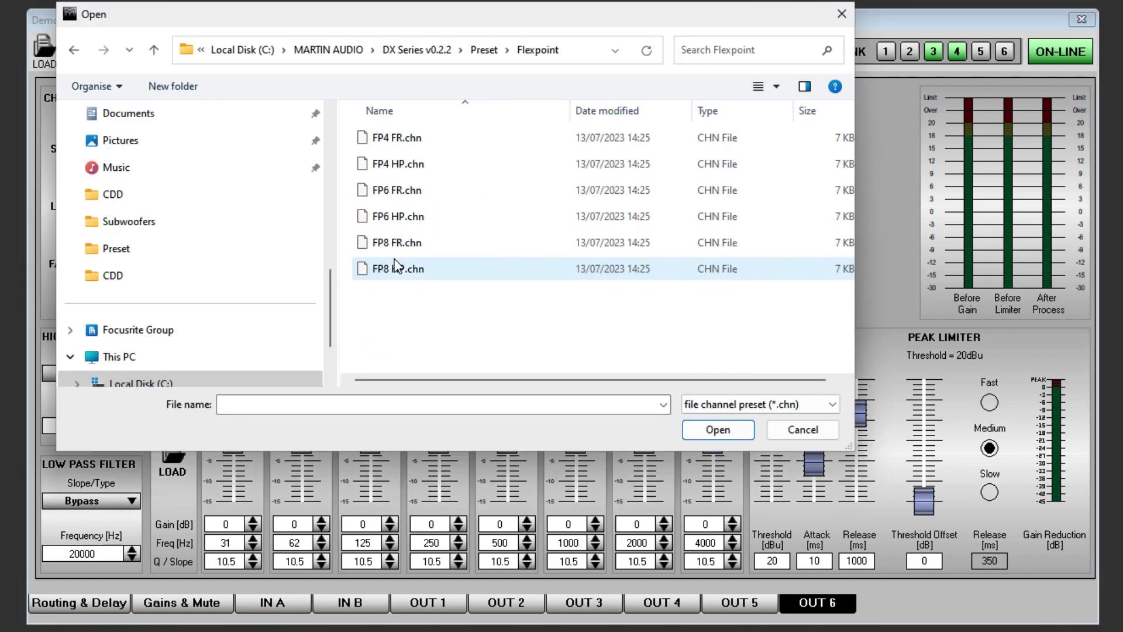
click(398, 268)
click(698, 425)
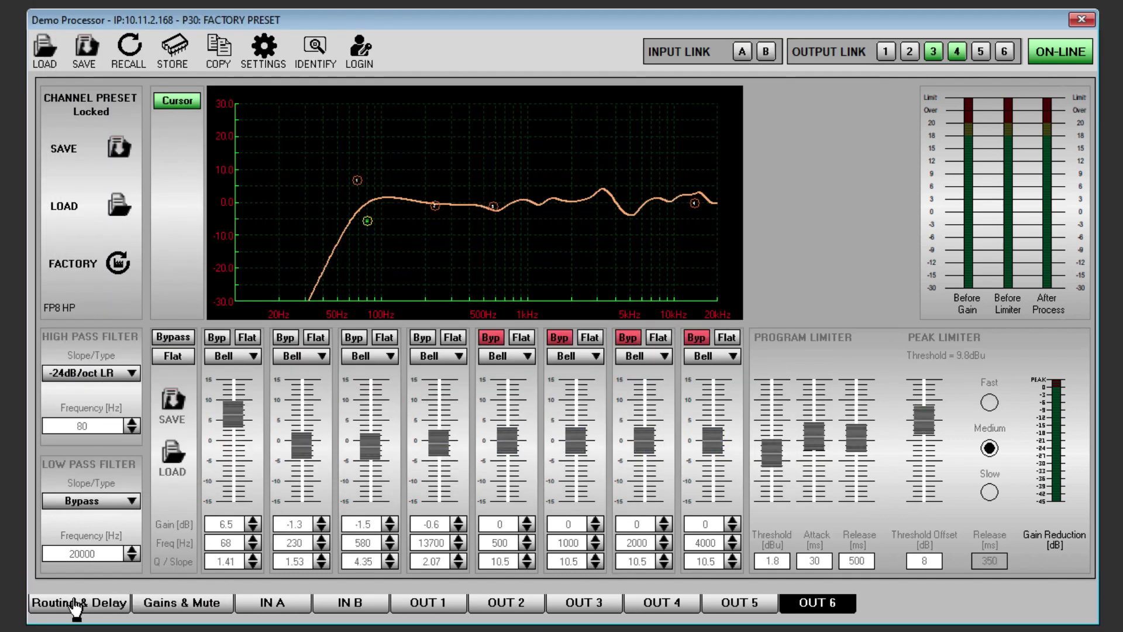
On the routing page, add input B to OUT 1 and OUT 2, and input A to OUT 5 and OUT 6.
click(76, 604)
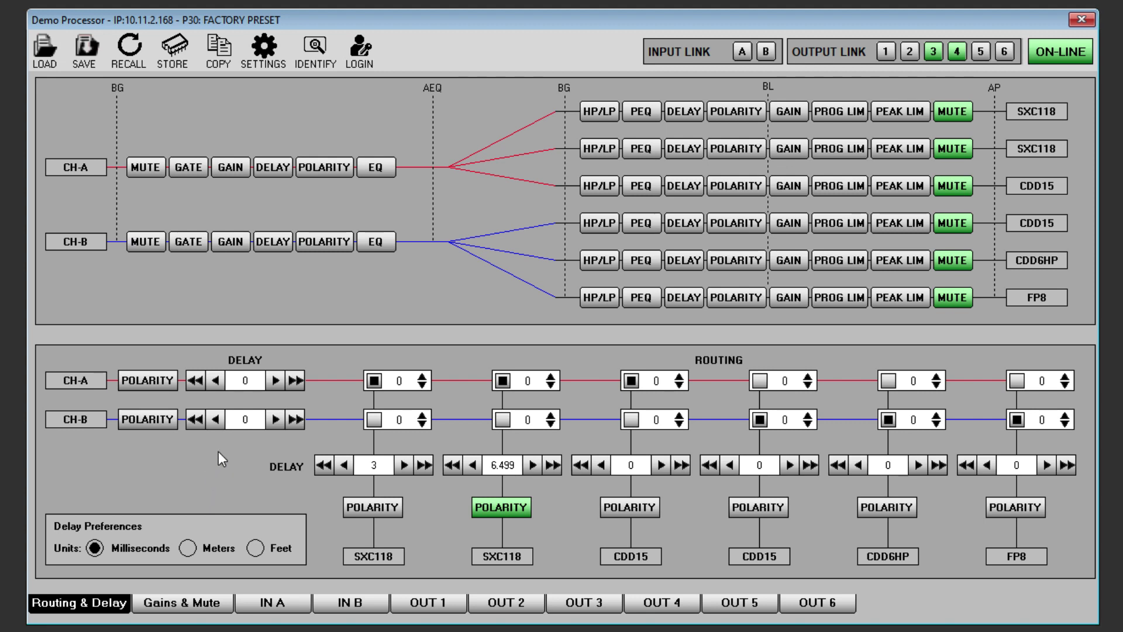
click(373, 420)
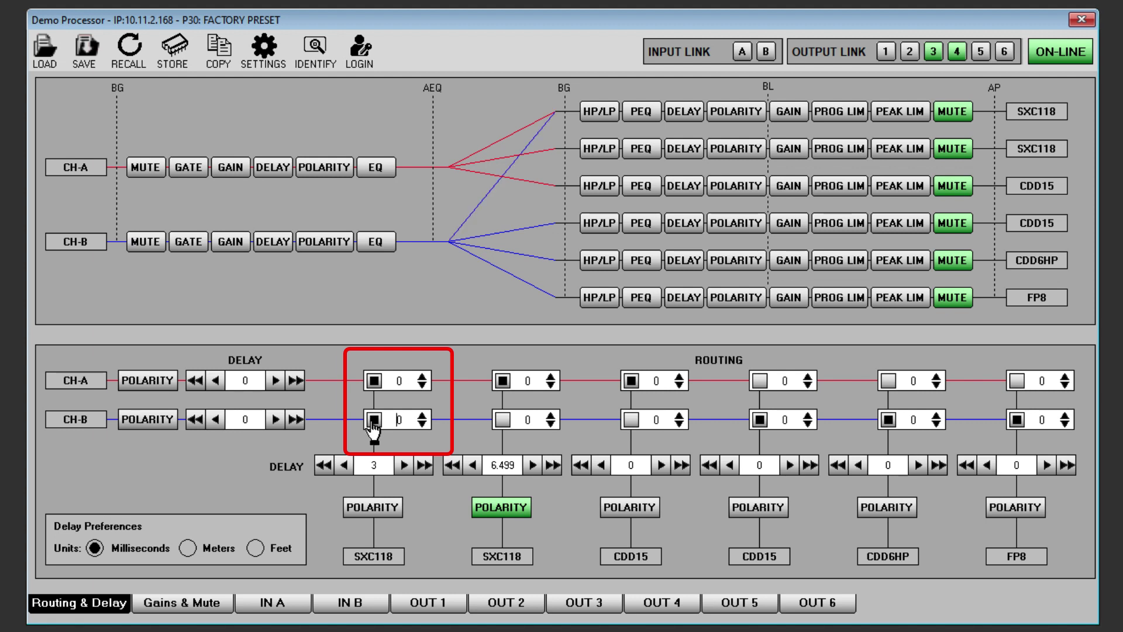
click(498, 422)
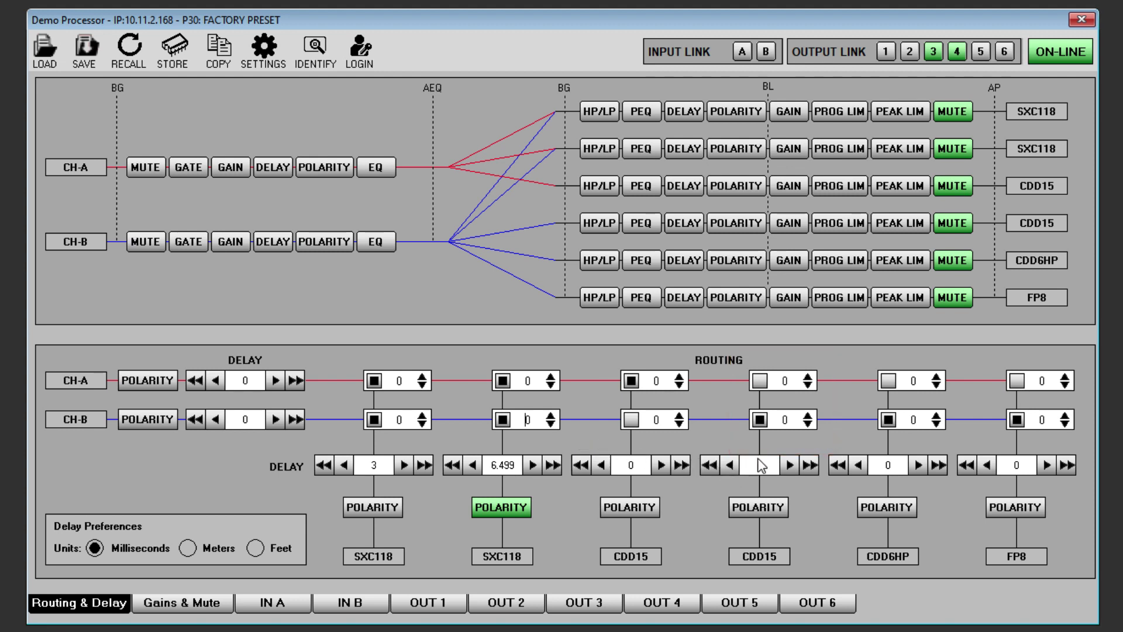
click(884, 381)
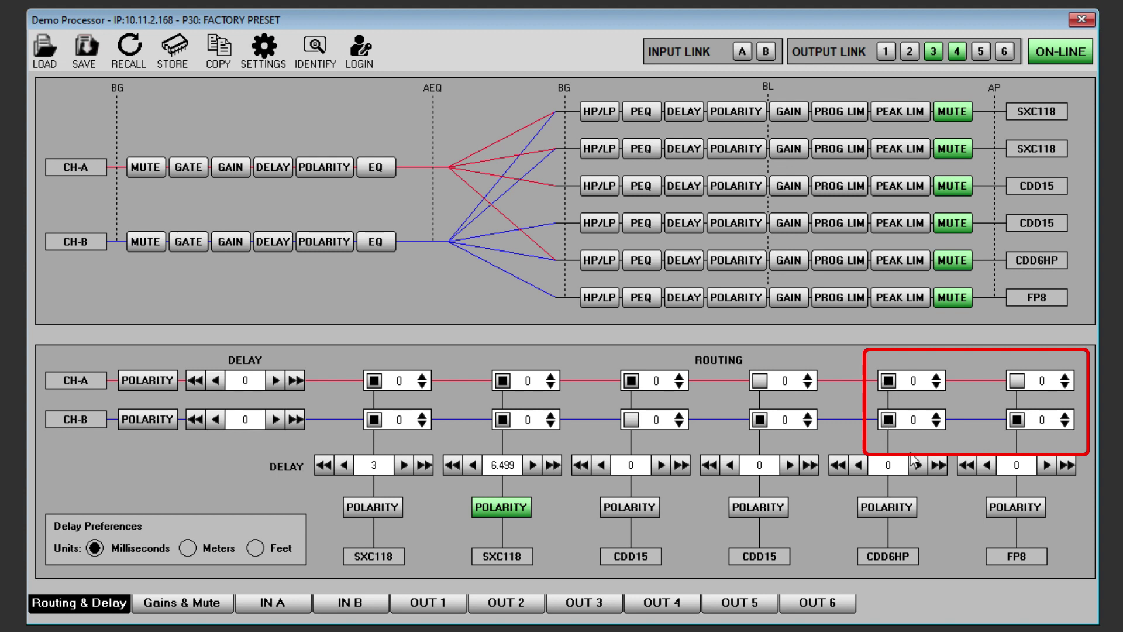
click(1016, 381)
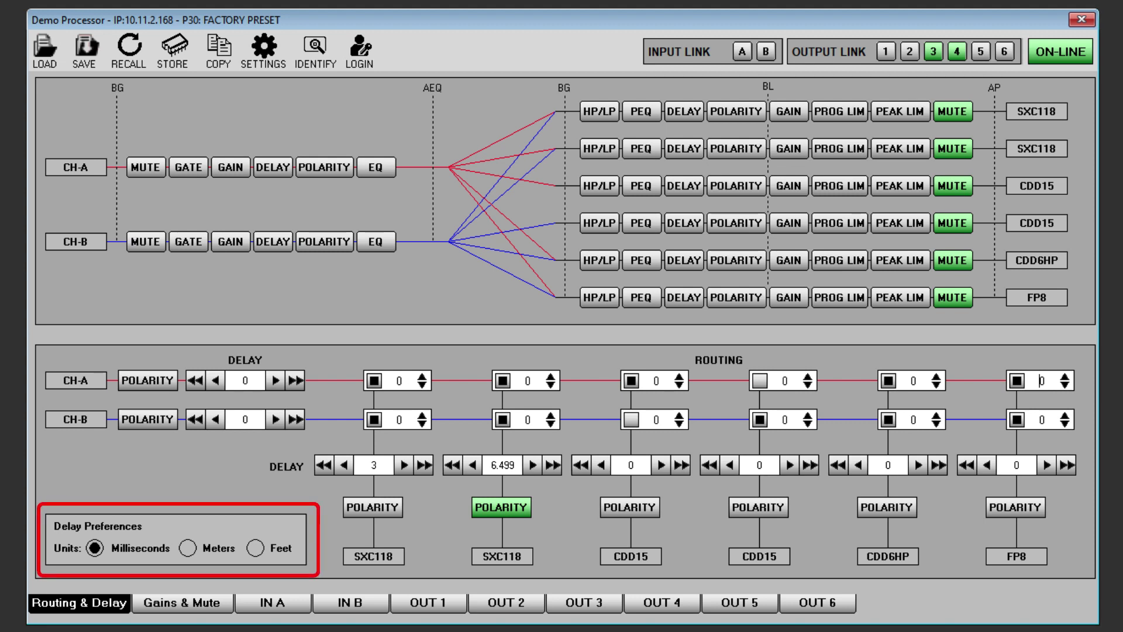
Switch delay units to Meters and set the OUT 6 delay to 6.502.
click(188, 548)
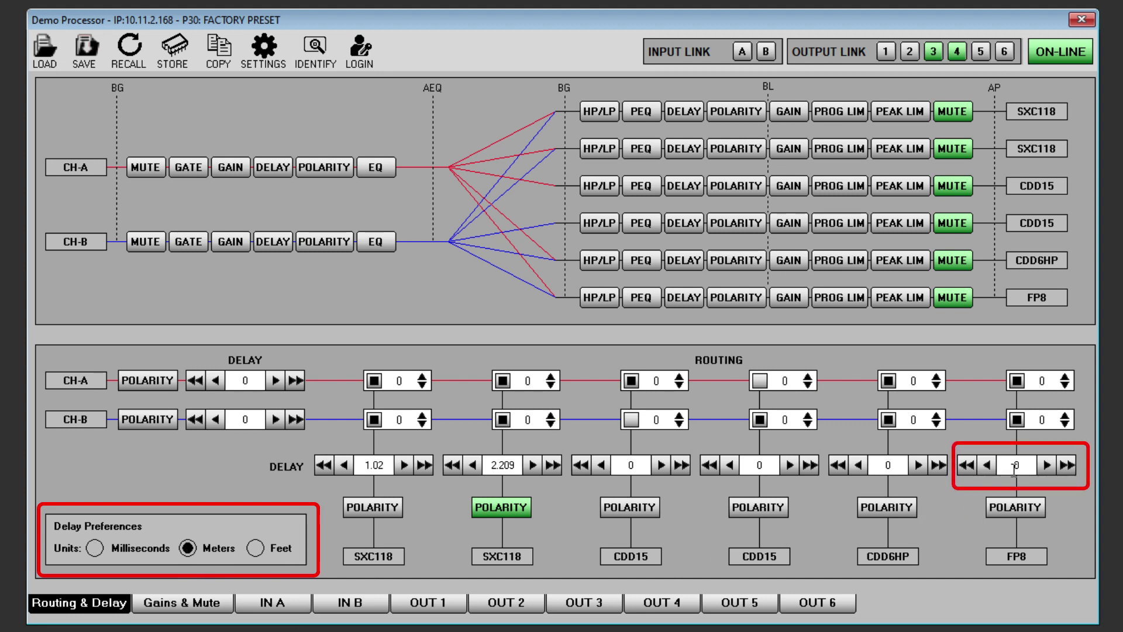
double_click(1025, 466)
text(6.502)
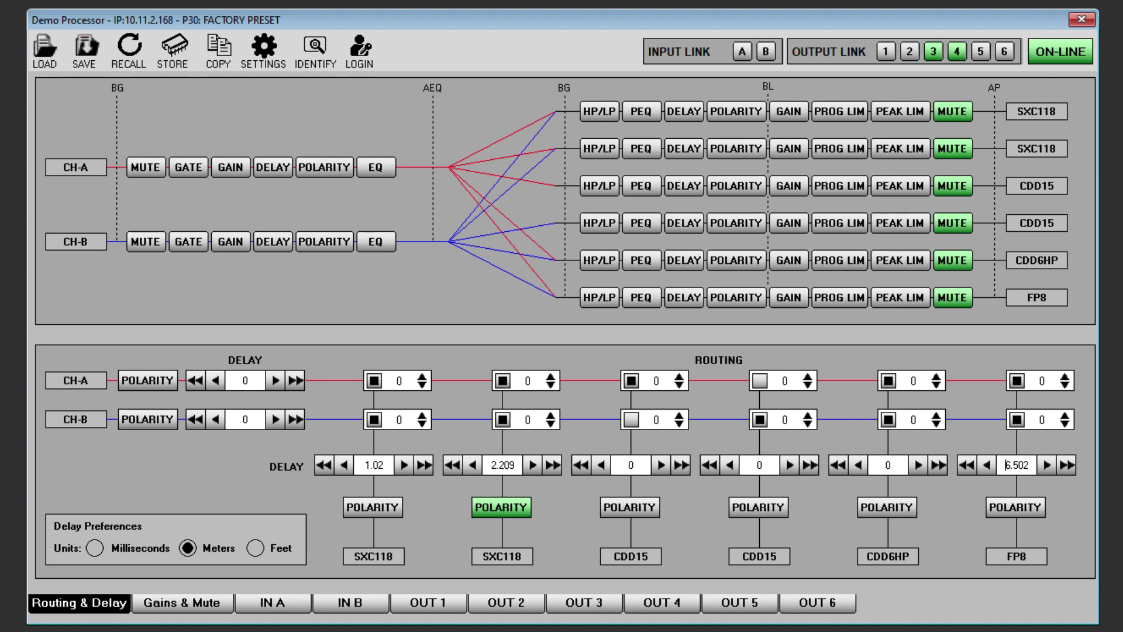
Unmute the second SXC118, CDD15, CDD6HP and FP8 outputs on the Gains & Mute page.
click(182, 602)
click(581, 541)
click(679, 540)
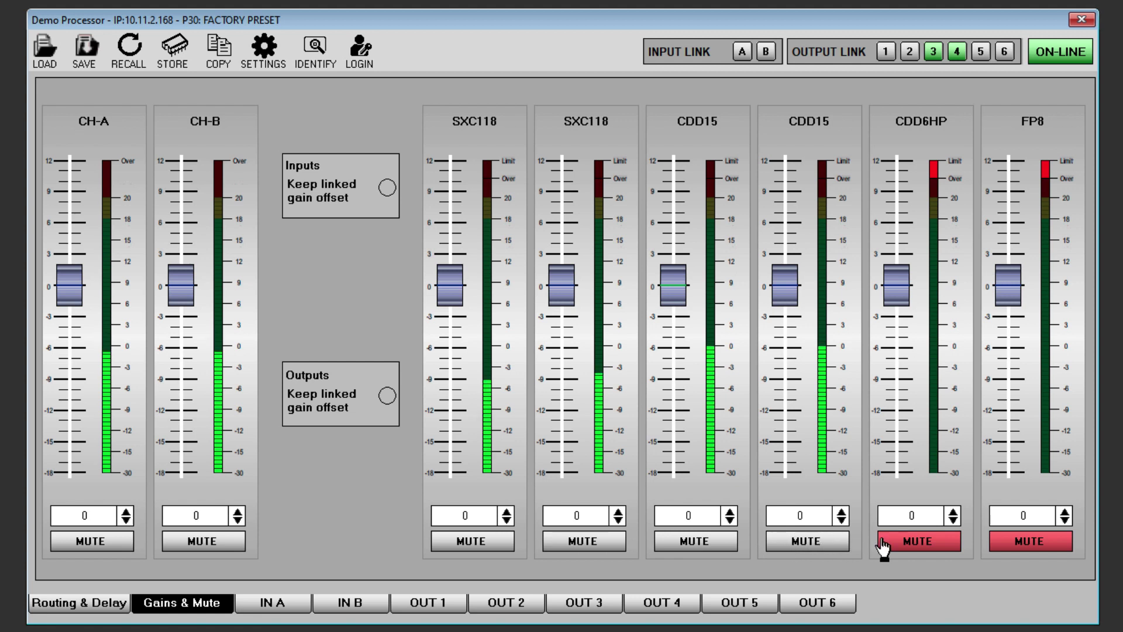
click(930, 542)
click(1039, 551)
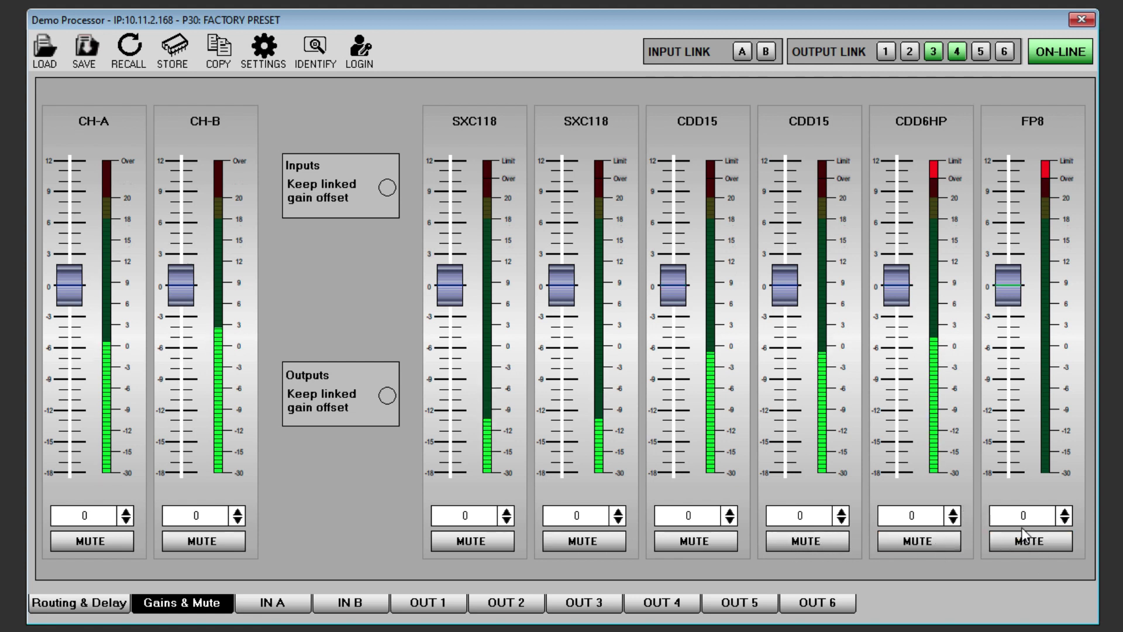
Trim output gains: CDD6HP to -8.1, FP8 to -6, SXC118s to 2.8 and 3.
drag(895, 295, 898, 327)
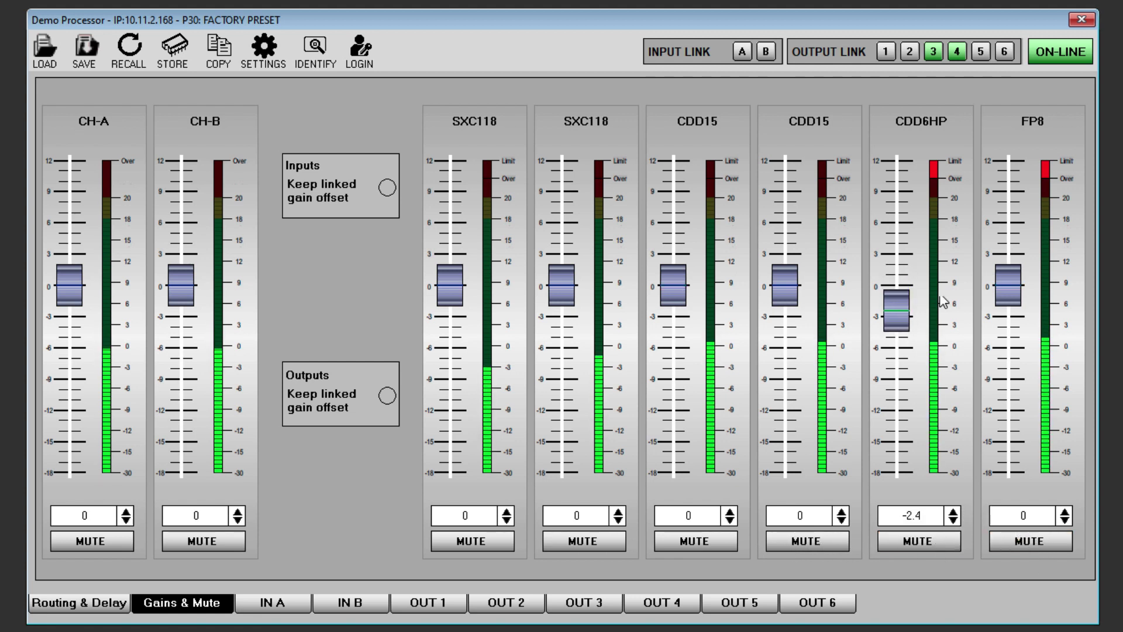
drag(1010, 303, 1016, 368)
drag(903, 332, 903, 392)
drag(1011, 349, 1011, 346)
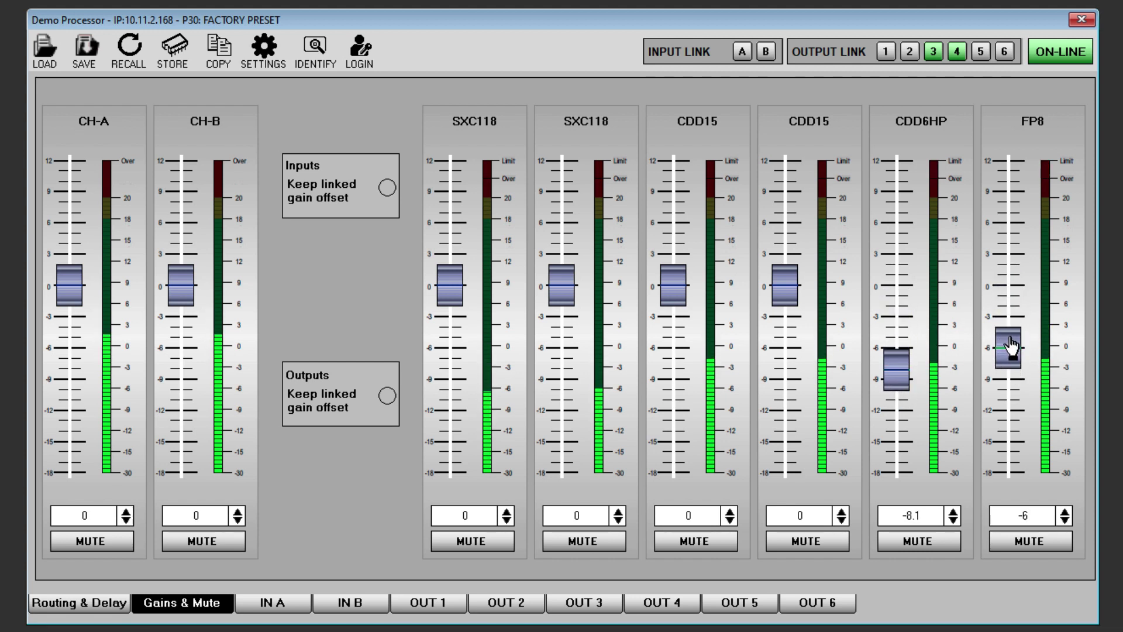
drag(454, 286, 455, 255)
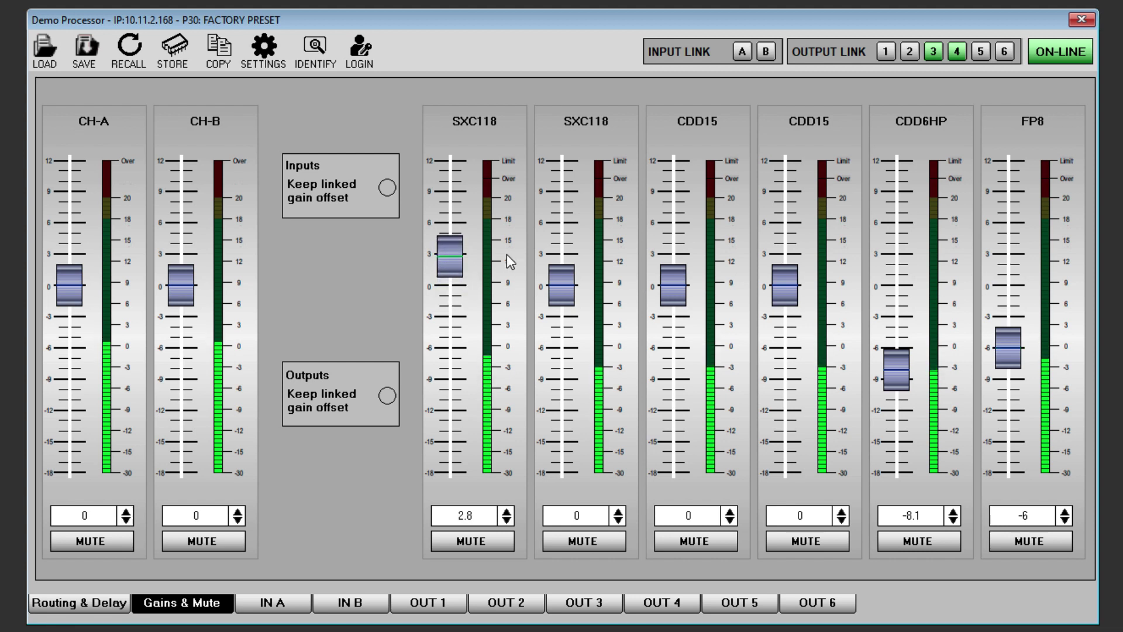
drag(560, 285, 564, 253)
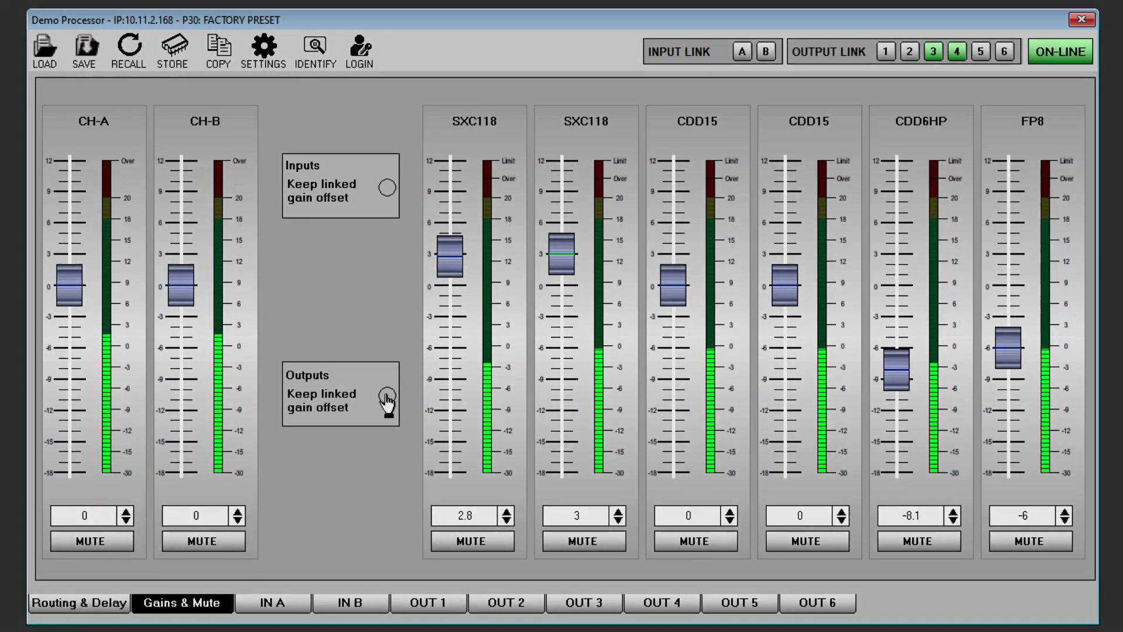